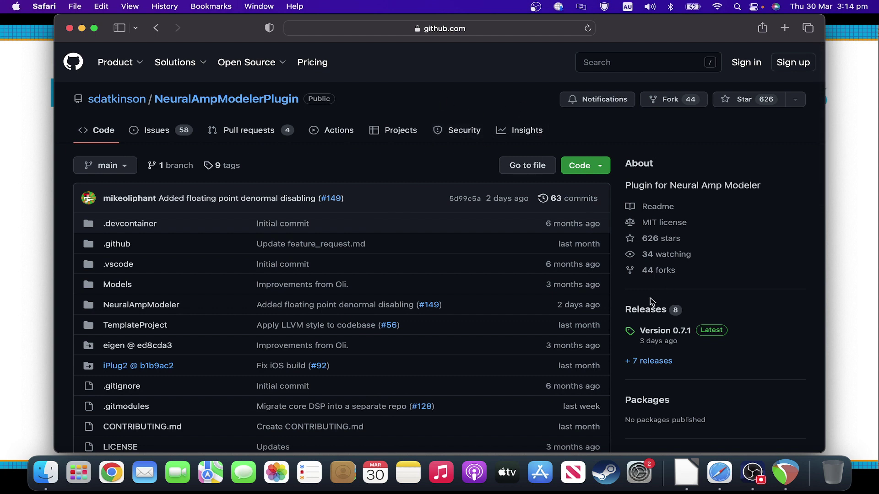
- Open the Releases page of the NeuralAmpModelerPlugin repository and look through the Version 0.7.1 release
{"action": "scroll", "coordinate": [643, 314], "scroll_direction": "down", "scroll_amount": 12}
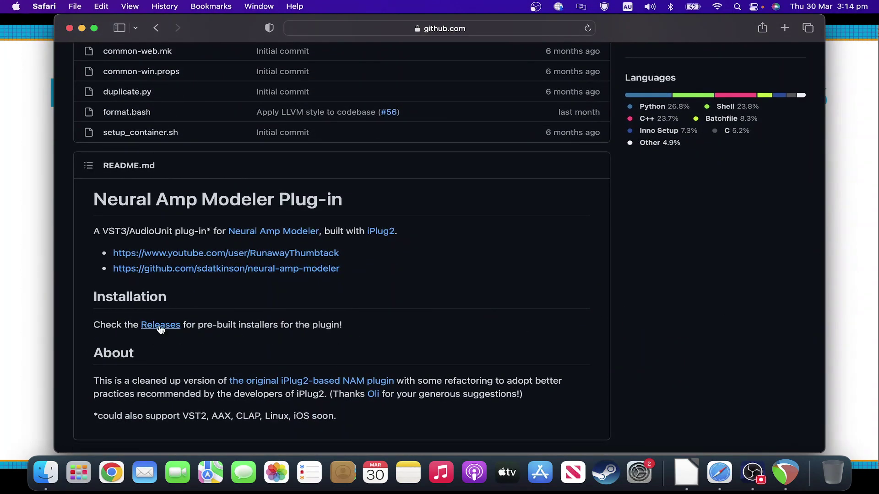
{"action": "left_click", "coordinate": [160, 326]}
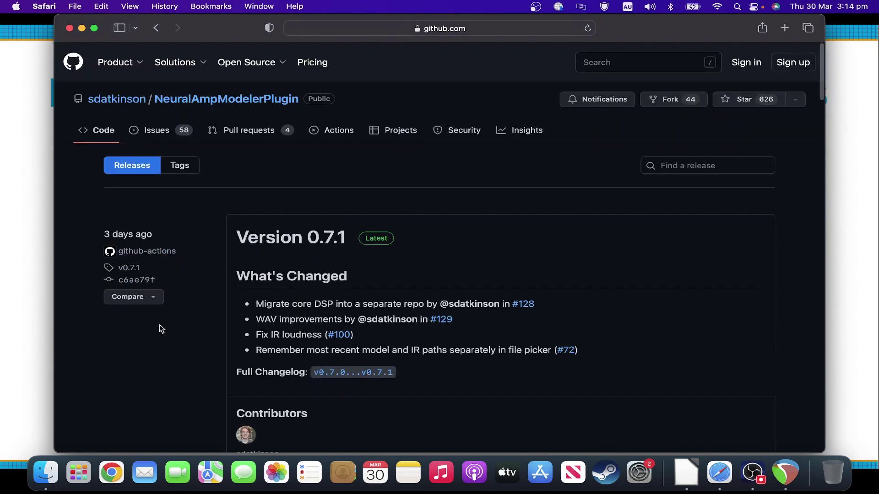
{"action": "scroll", "coordinate": [335, 315], "scroll_direction": "down", "scroll_amount": 2}
{"action": "scroll", "coordinate": [336, 318], "scroll_direction": "down", "scroll_amount": 5}
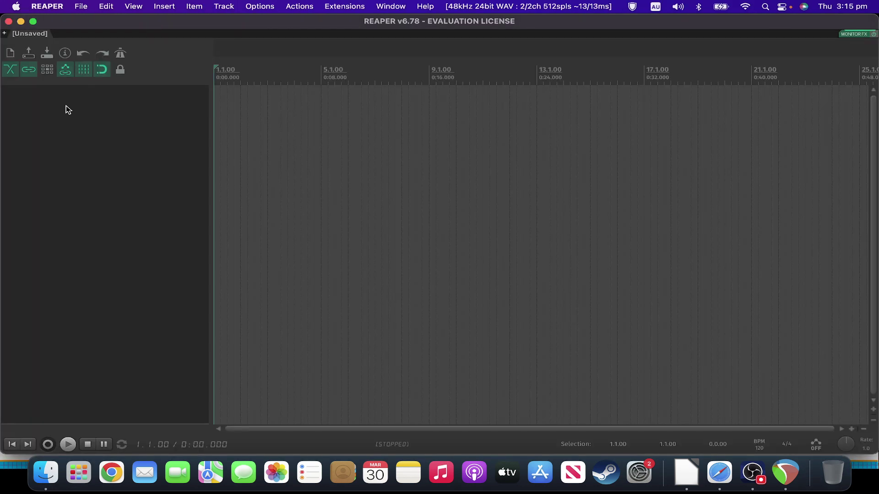
- Add the VST3 NeuralAmpModeler plug-in to a new track and try its Gate and EQ switches
{"action": "double_click", "coordinate": [68, 109]}
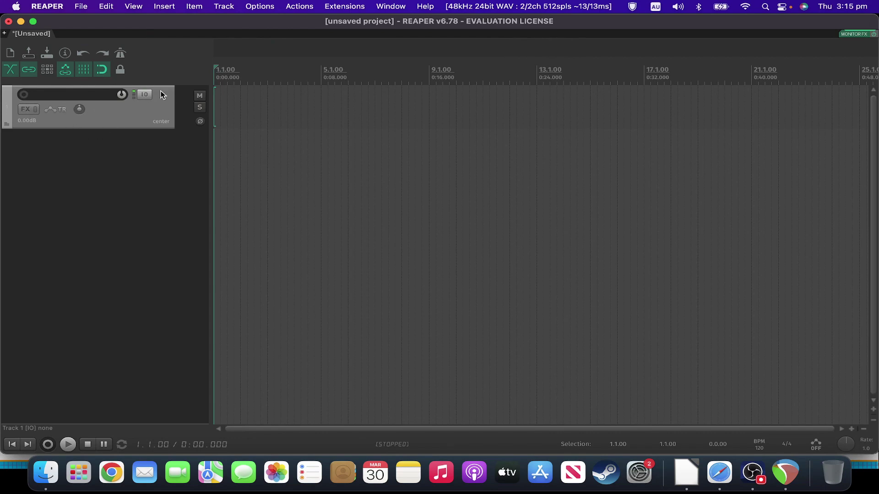
{"action": "left_click", "coordinate": [29, 114]}
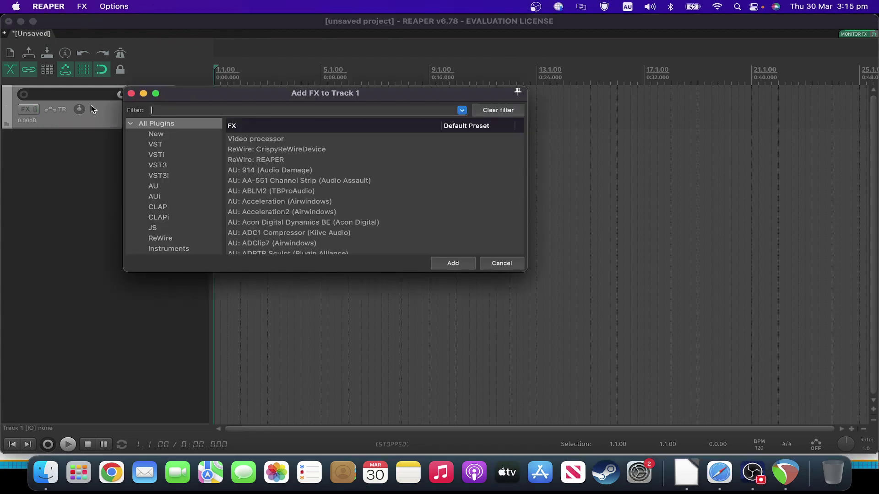
{"action": "type", "text": "neural"}
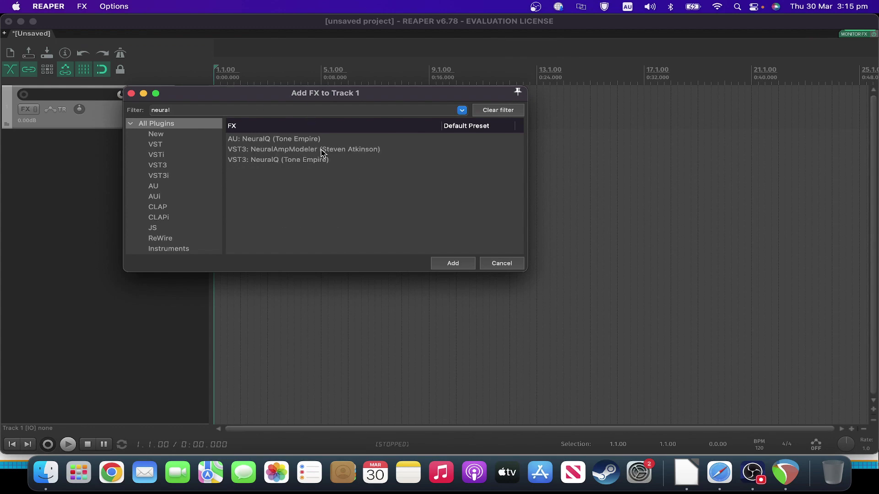
{"action": "left_click", "coordinate": [320, 151]}
{"action": "left_click", "coordinate": [448, 265]}
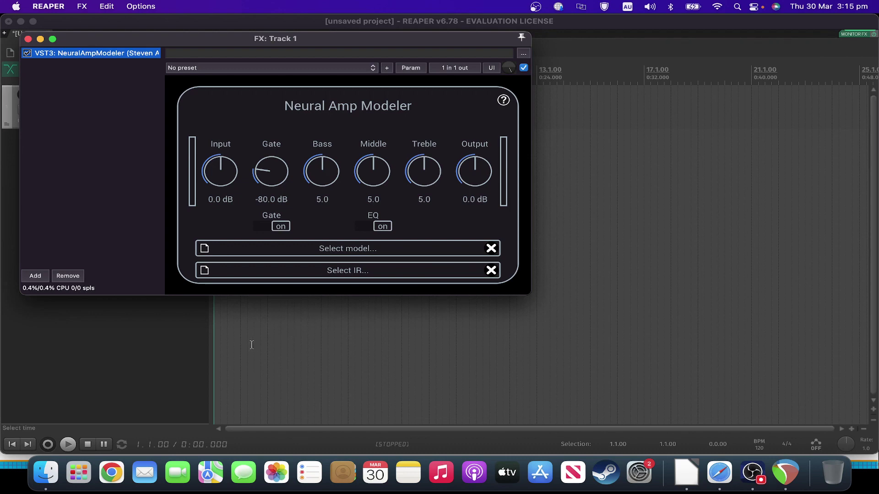
{"action": "left_click", "coordinate": [281, 228]}
{"action": "left_click", "coordinate": [372, 227]}
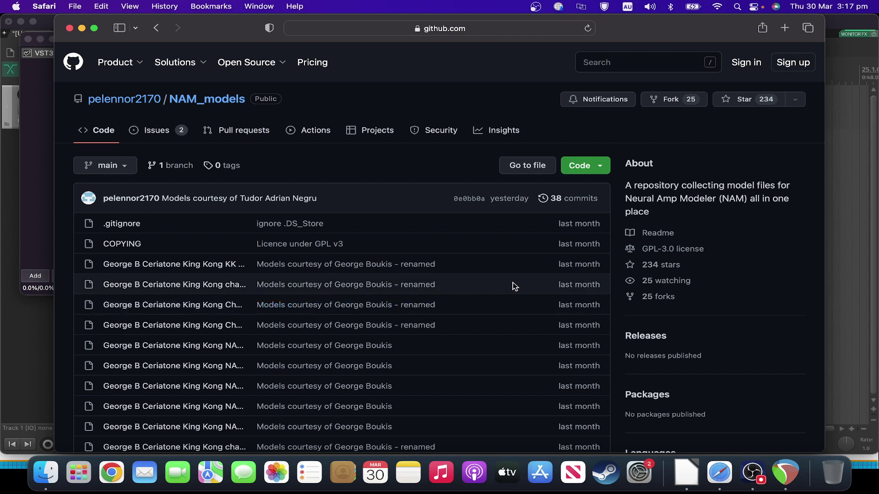
- Download the NAM_models repository as a ZIP file
{"action": "left_click", "coordinate": [601, 166]}
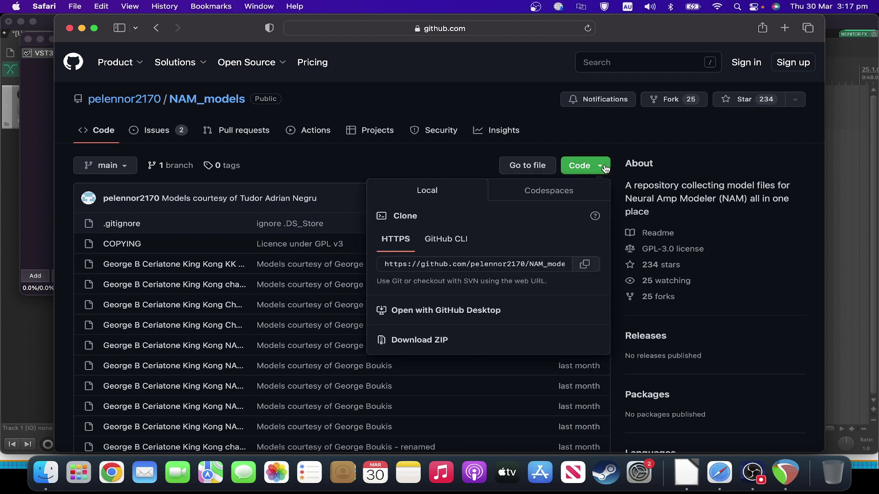
{"action": "left_click", "coordinate": [398, 339]}
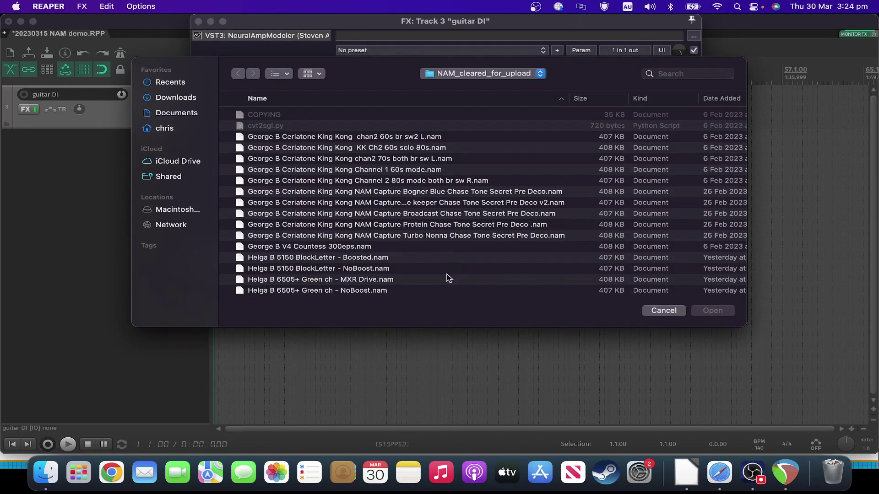
- Load the 6505+ Green ch - MXR Drive model into Neural Amp Modeler on the guitar DI track
{"action": "left_click", "coordinate": [442, 279]}
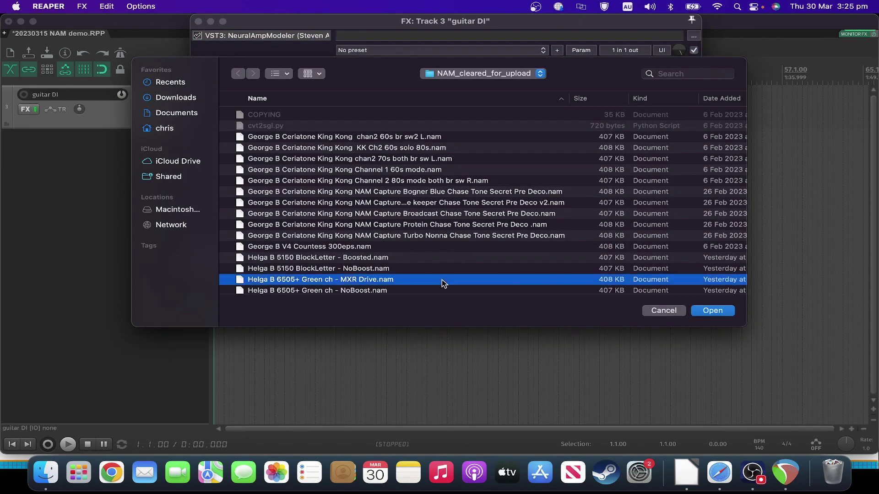
{"action": "left_click", "coordinate": [705, 313]}
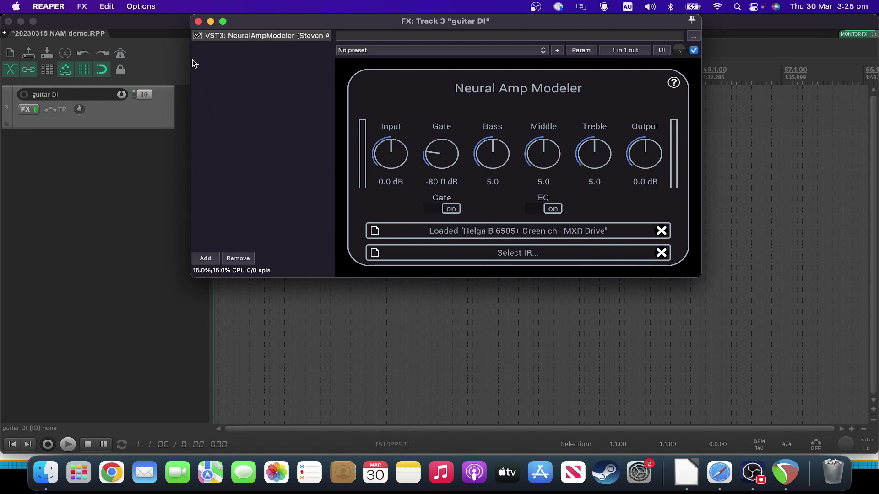
- Bypass NeuralAmpModeler, play back the dry guitar DI, and re-enable the plug-in
{"action": "left_click", "coordinate": [197, 37]}
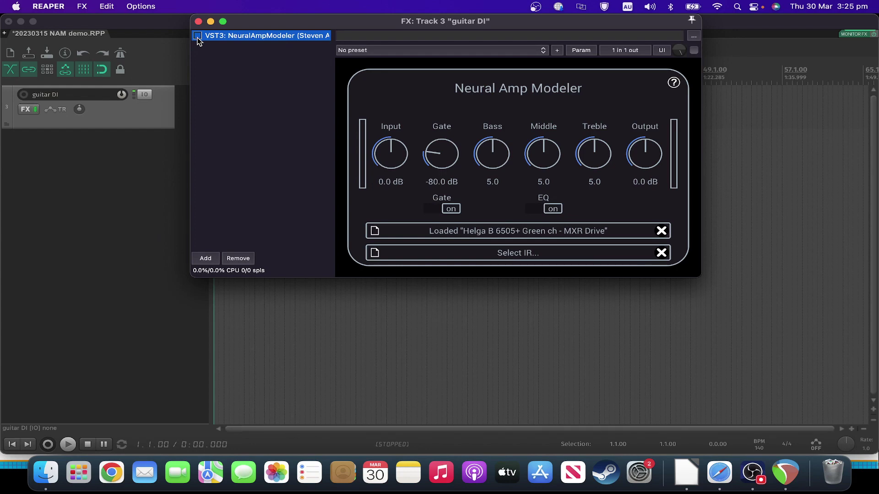
{"action": "key", "text": "space"}
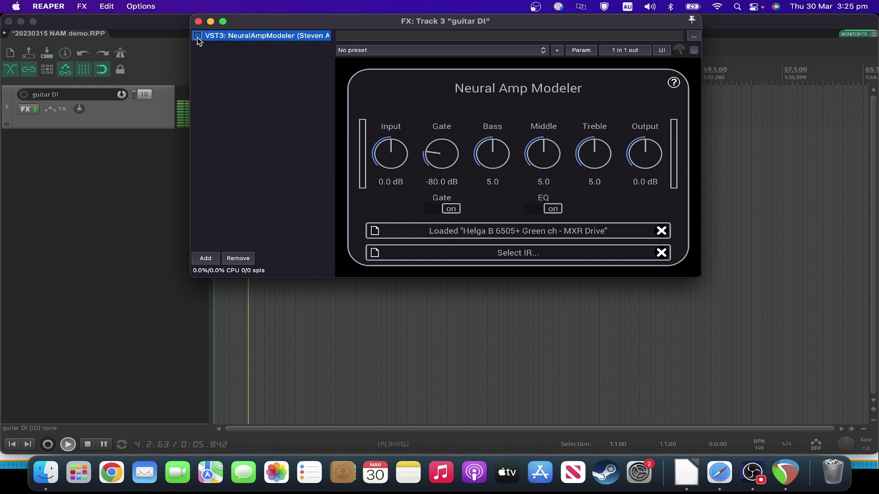
{"action": "key", "text": "space"}
{"action": "left_click", "coordinate": [198, 36]}
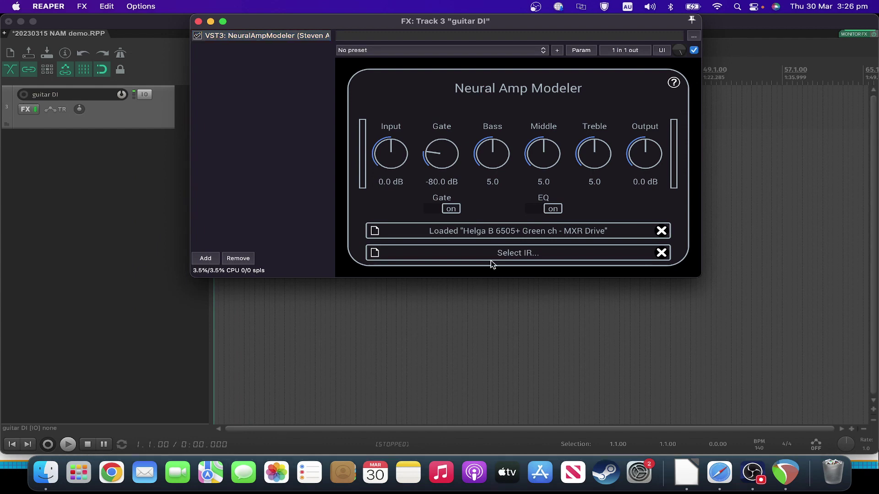
- Add the VST3 Ignite - NadIR plug-in to the guitar DI track after NeuralAmpModeler
{"action": "left_click", "coordinate": [205, 258]}
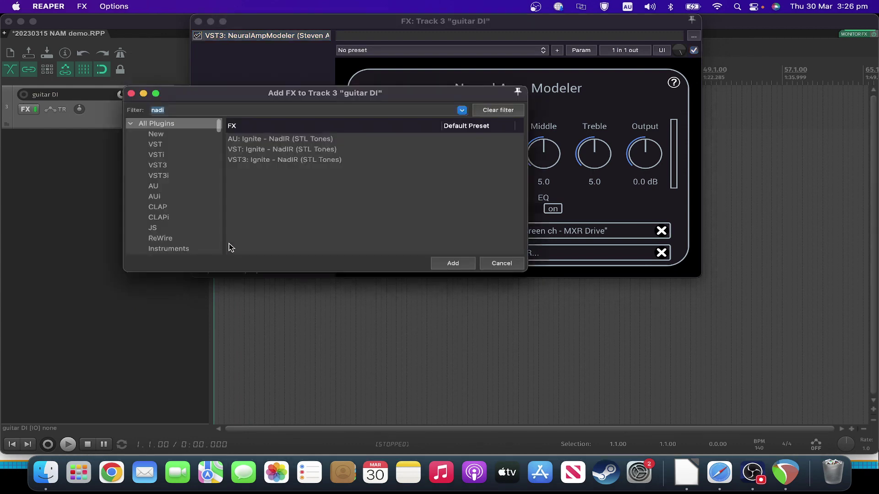
{"action": "key", "text": "Return"}
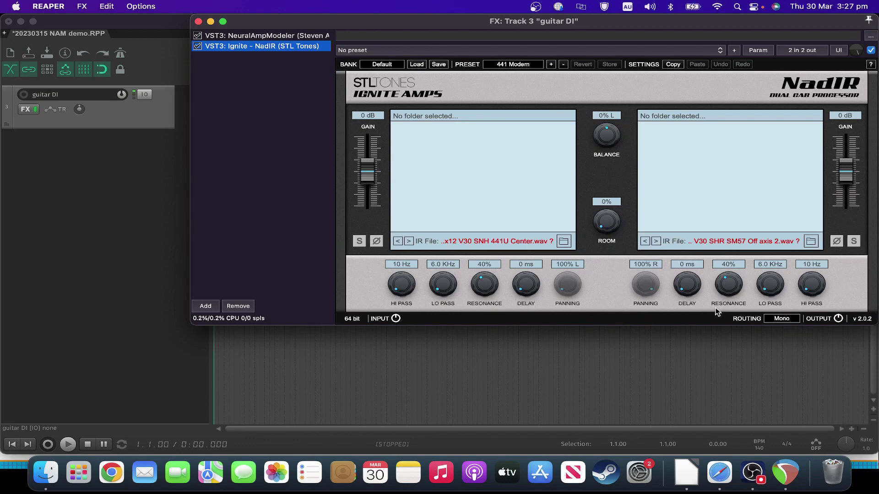
- Set both NadIR cabs to a 22.0 kHz low pass and 0% resonance, with Stereo routing
{"action": "left_click_drag", "start_coordinate": [451, 284], "coordinate": [458, 183]}
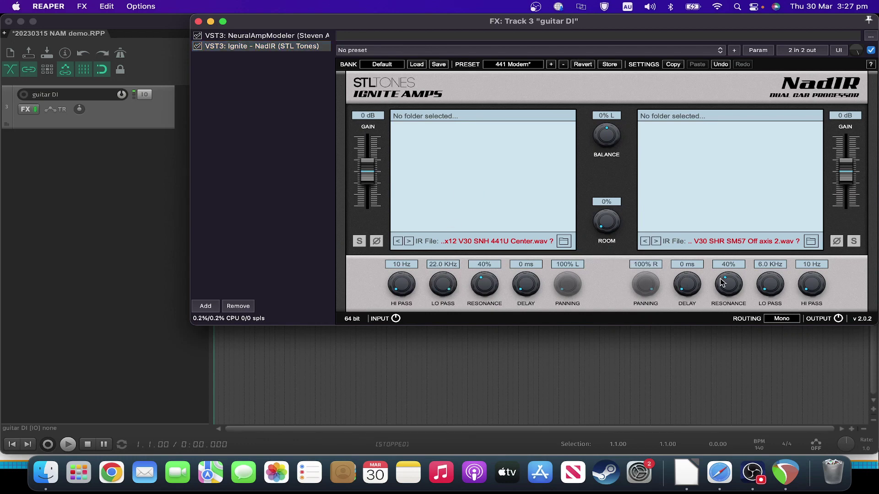
{"action": "left_click_drag", "start_coordinate": [770, 286], "coordinate": [786, 153]}
{"action": "left_click_drag", "start_coordinate": [488, 284], "coordinate": [482, 327]}
{"action": "left_click_drag", "start_coordinate": [729, 285], "coordinate": [727, 372]}
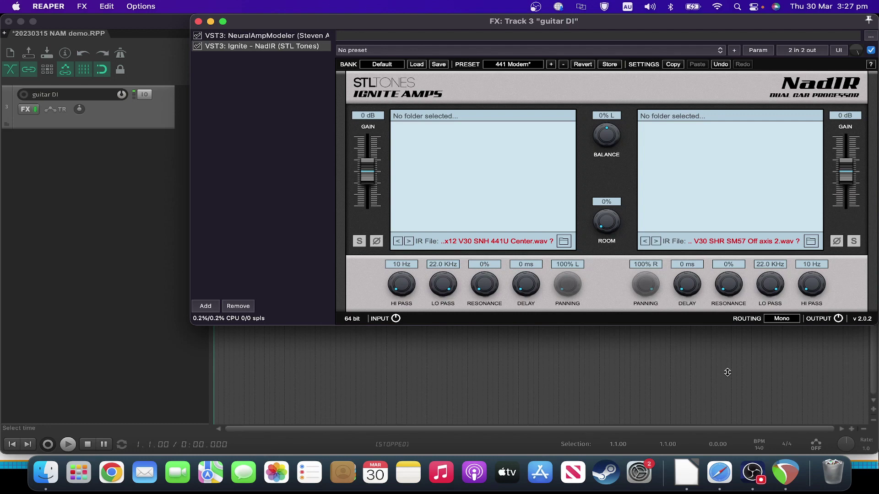
{"action": "left_click", "coordinate": [776, 321]}
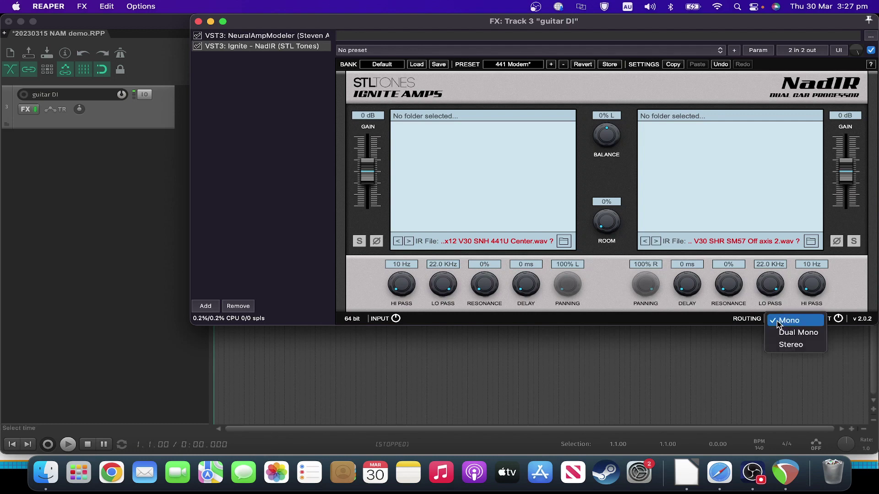
{"action": "left_click", "coordinate": [782, 345]}
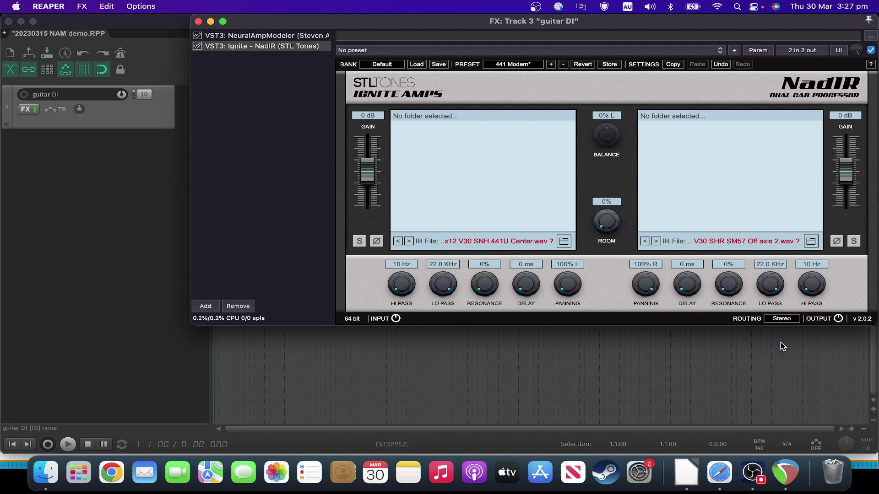
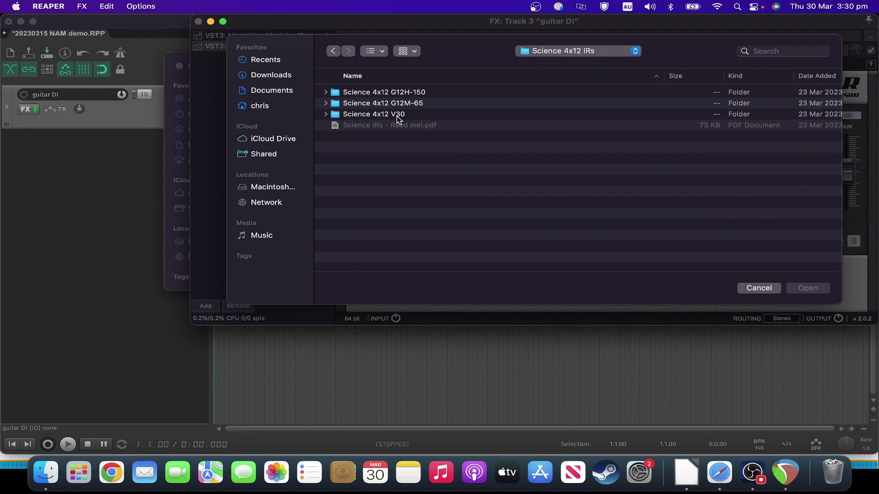
- Load Science 4x12 V30 SM57 1.00in_dc.wav from the Science 4x12 V30 folder as NadIR's first impulse response
{"action": "double_click", "coordinate": [397, 115]}
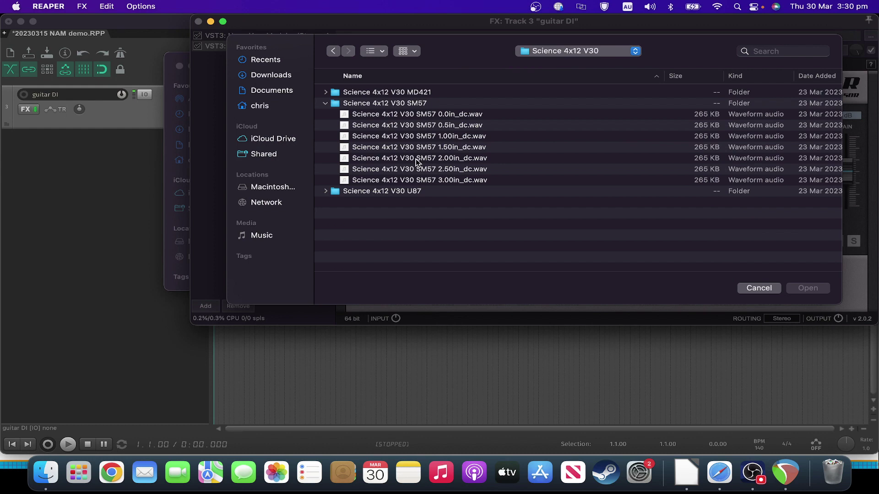
{"action": "left_click", "coordinate": [454, 139]}
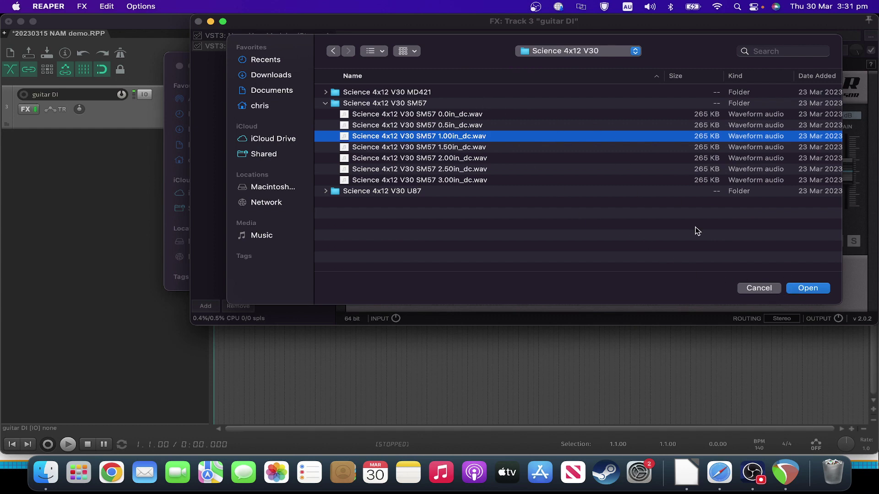
{"action": "left_click", "coordinate": [809, 288]}
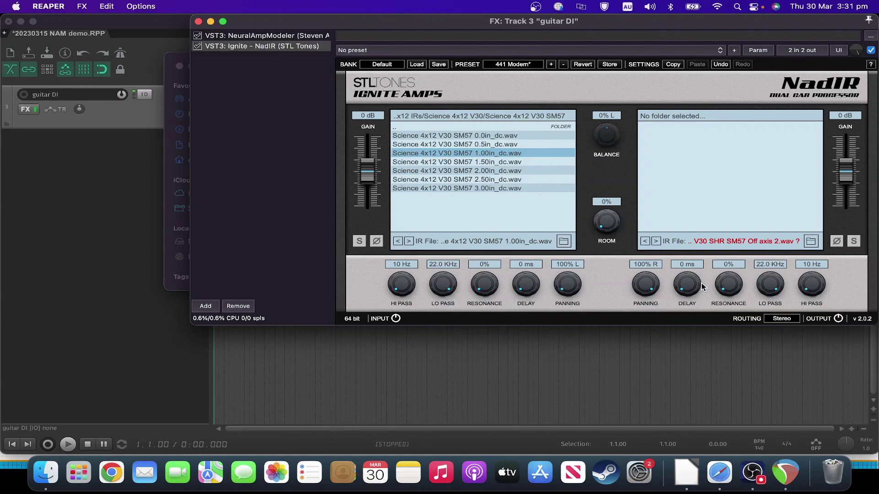
- Set the delay of NadIR's second cab to 0.20 ms
{"action": "left_click_drag", "start_coordinate": [693, 286], "coordinate": [687, 273]}
{"action": "left_click_drag", "start_coordinate": [685, 269], "coordinate": [686, 270]}
{"action": "scroll", "coordinate": [686, 272], "scroll_direction": "up", "scroll_amount": 1}
- Load Science 4x12 V30 MD421 1.0in_dc.wav as NadIR's second impulse response and close the effects window
{"action": "left_click", "coordinate": [811, 242]}
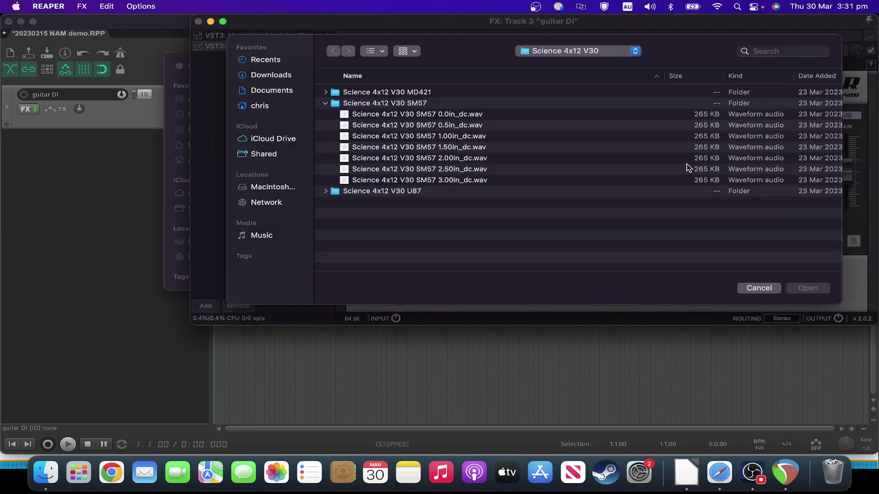
{"action": "left_click", "coordinate": [448, 95]}
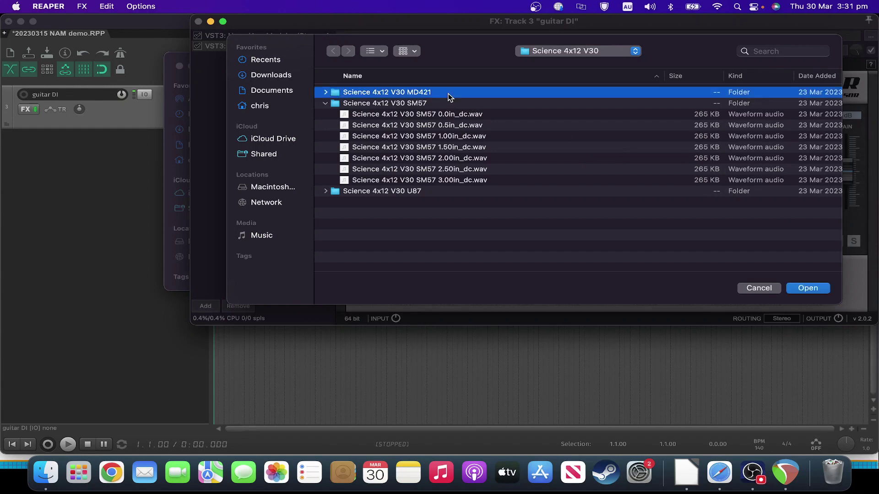
{"action": "double_click", "coordinate": [448, 94]}
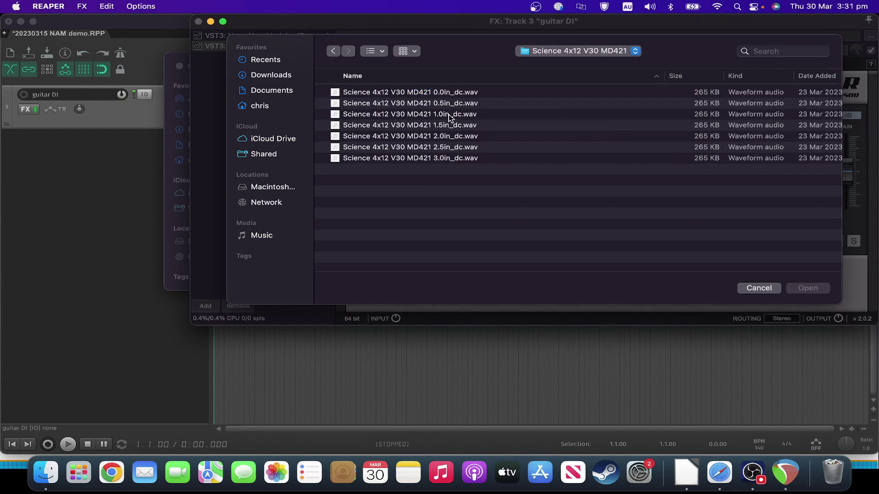
{"action": "left_click", "coordinate": [449, 115]}
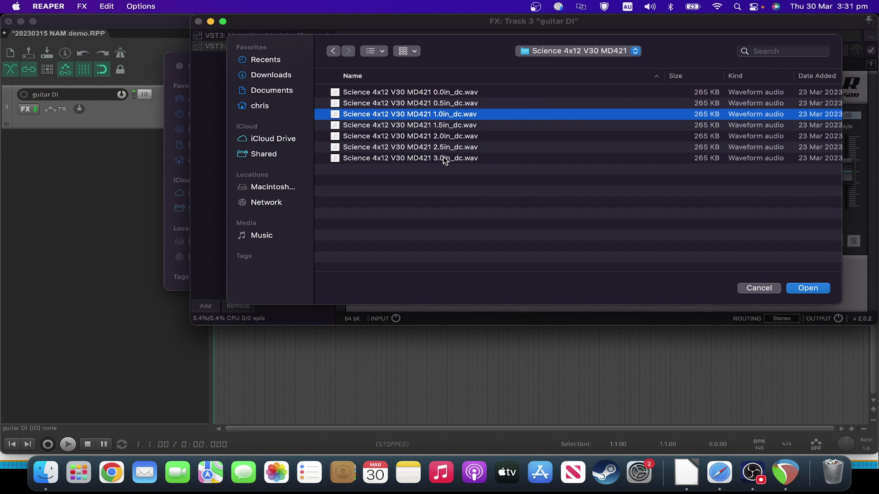
{"action": "left_click", "coordinate": [465, 159]}
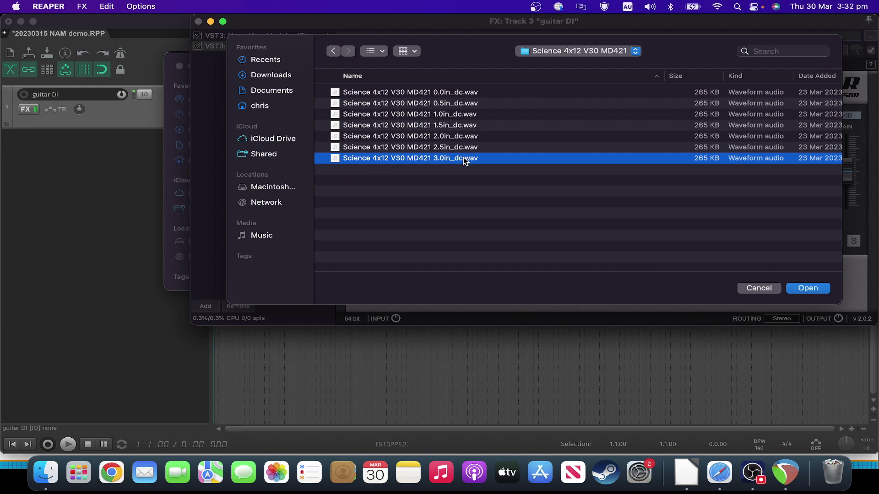
{"action": "key", "text": "Up"}
{"action": "key", "text": "Up"}
{"action": "key", "text": "Up"}
{"action": "key", "text": "Up"}
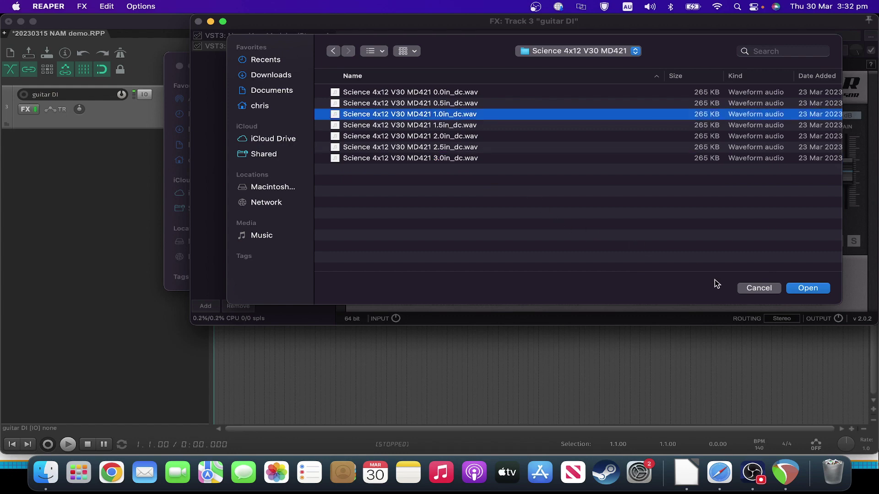
{"action": "left_click", "coordinate": [808, 288]}
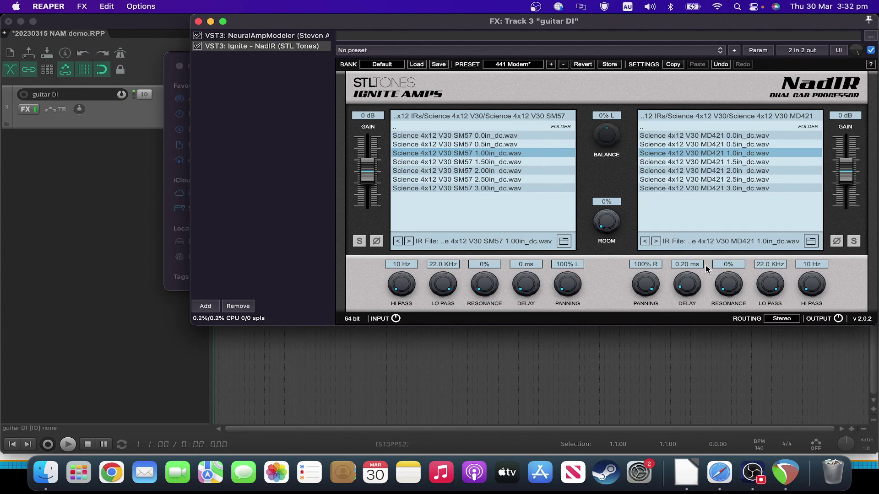
{"action": "key", "text": "Escape"}
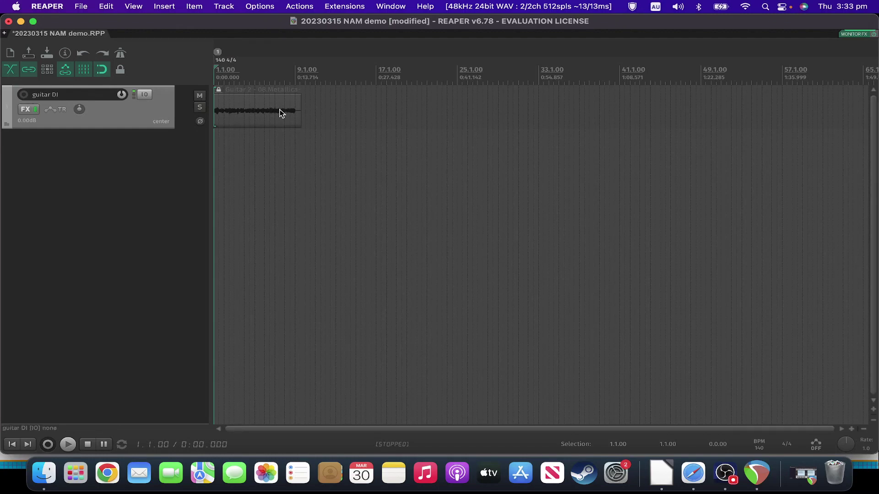
- Play the processed guitar DI track, restarting from the beginning several times, and stop playback
{"action": "key", "text": "space"}
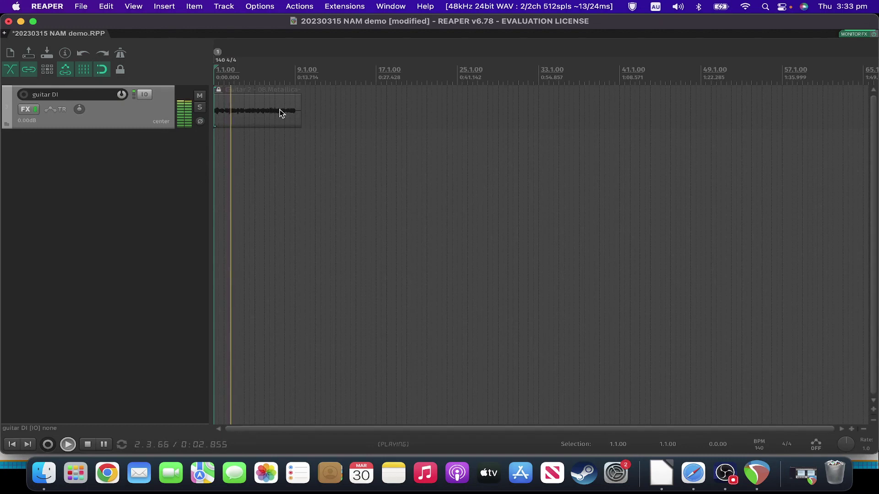
{"action": "key", "text": "Home"}
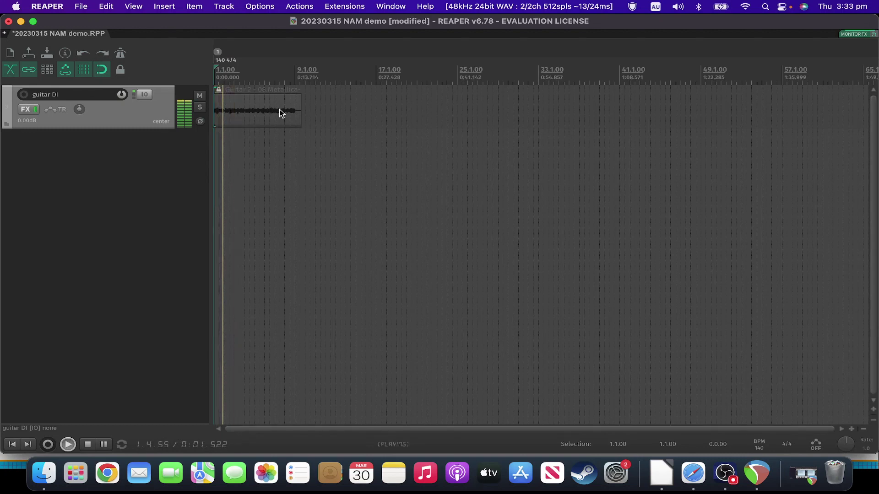
{"action": "key", "text": "Home"}
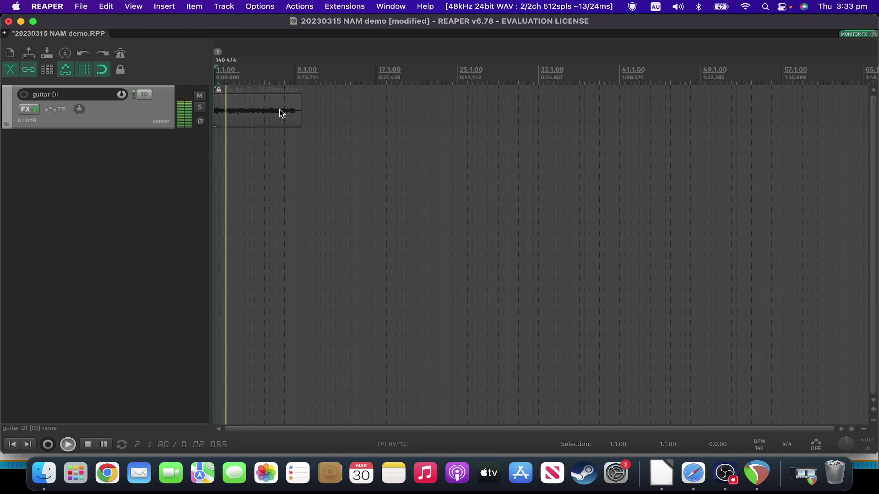
{"action": "key", "text": "Home"}
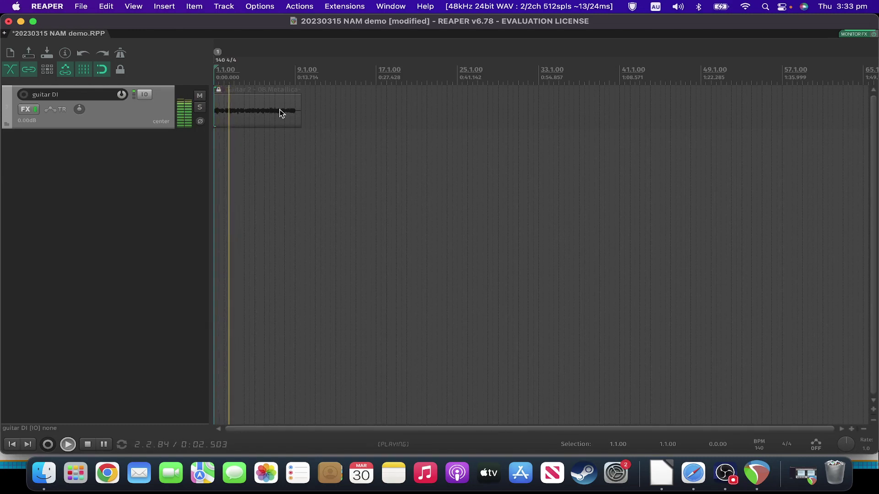
{"action": "key", "text": "space"}
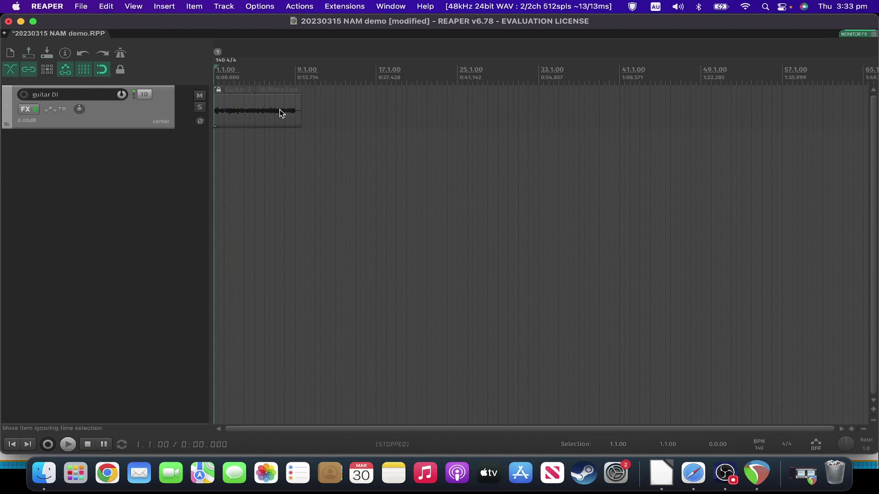